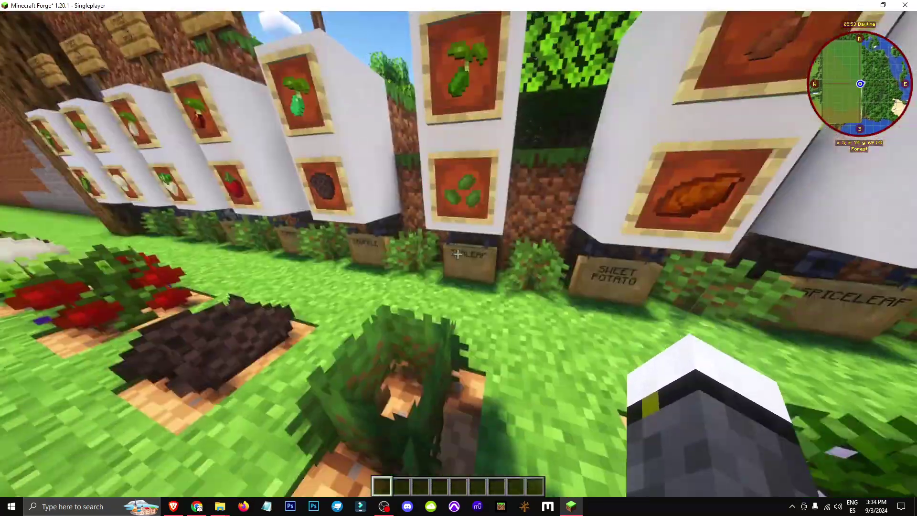
- Walk along the crop row toward the truffle crop
key(a)
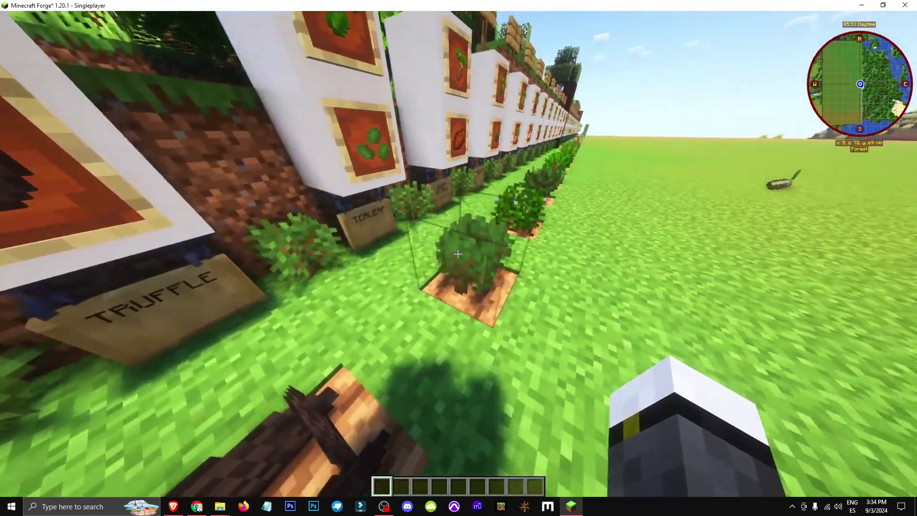
- Hold the Tealeaf Seed, view its item tags, then browse recipes using tealeaf up to Hot Tea
key(2)
key(F3+F4)
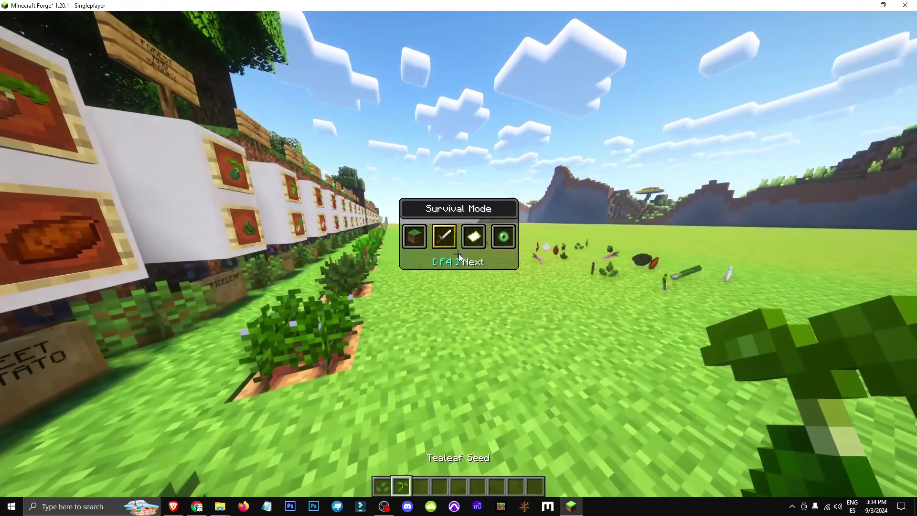
key(r)
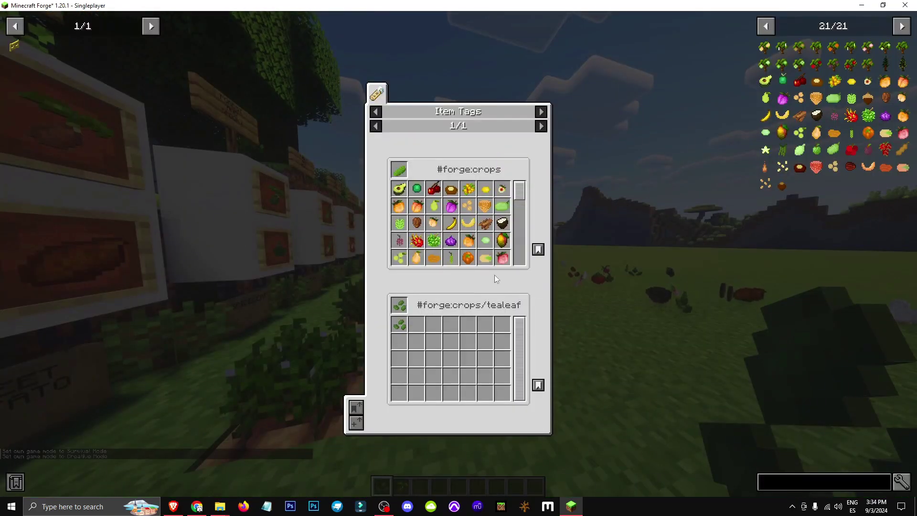
key(Escape)
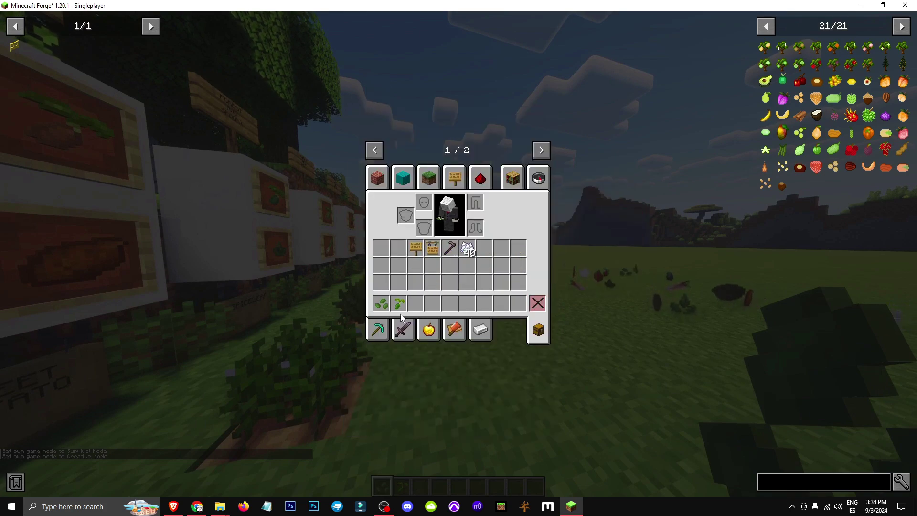
key(u)
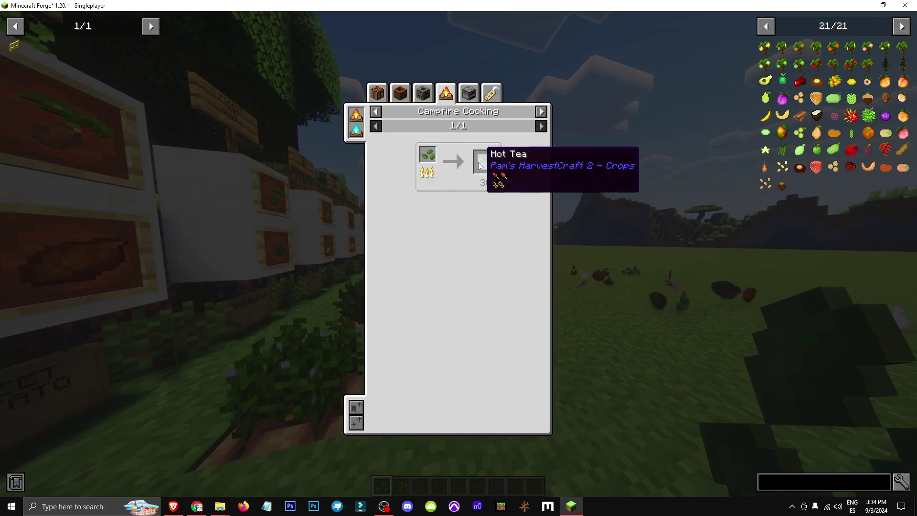
- Close the Hot Tea recipe, throw away the rhubarb stack and take a Truffle Seed
key(Escape)
key(Escape)
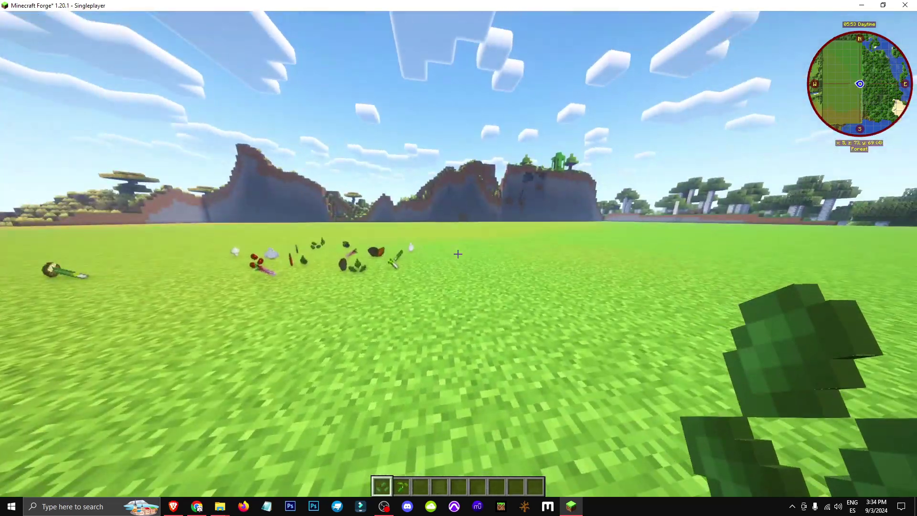
key(q)
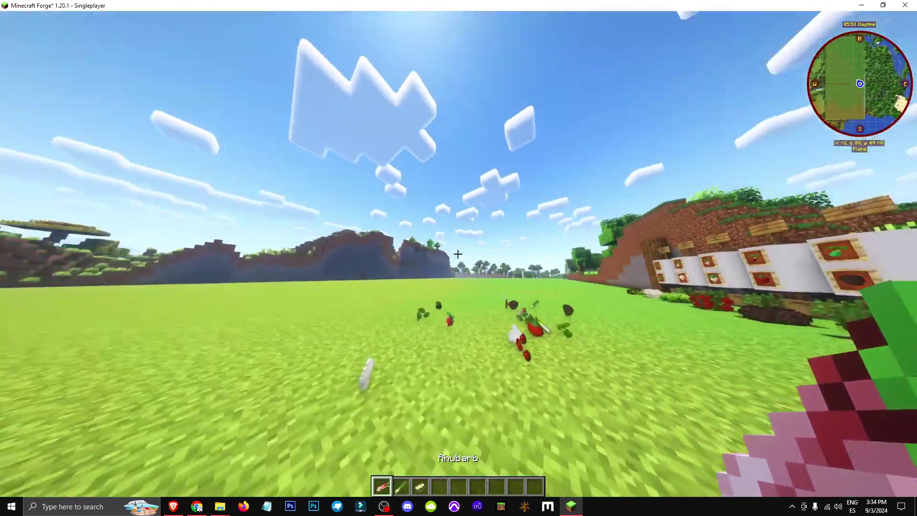
key(q)
key(q)
key(q)
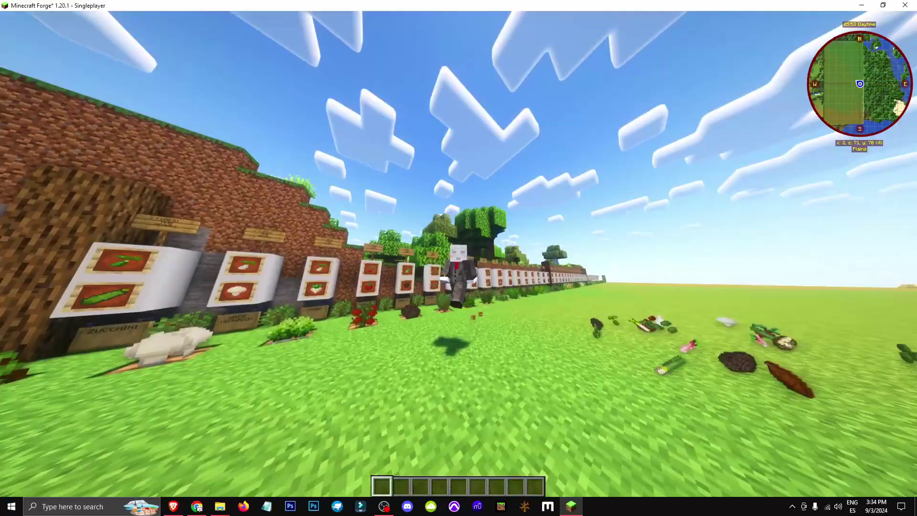
key(w)
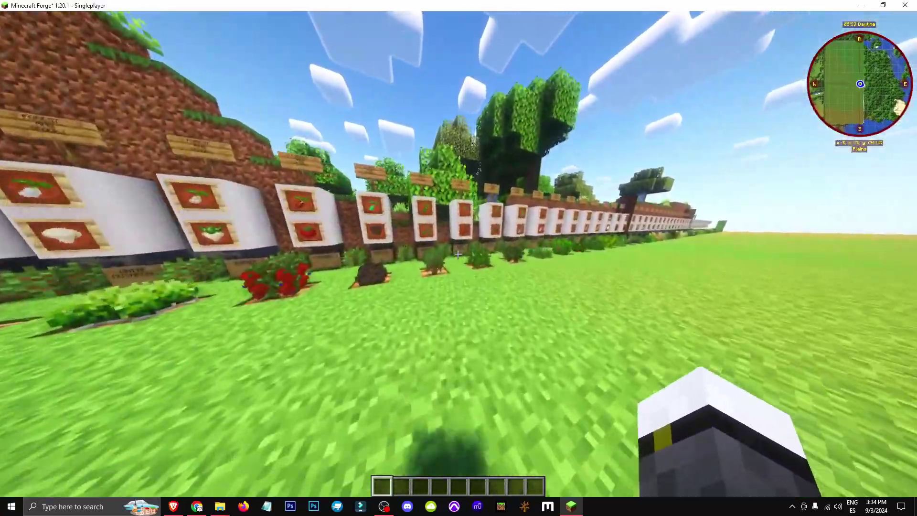
- Hold the Shaded Garden, switch to Survival and break the bushes for their drops
key(2)
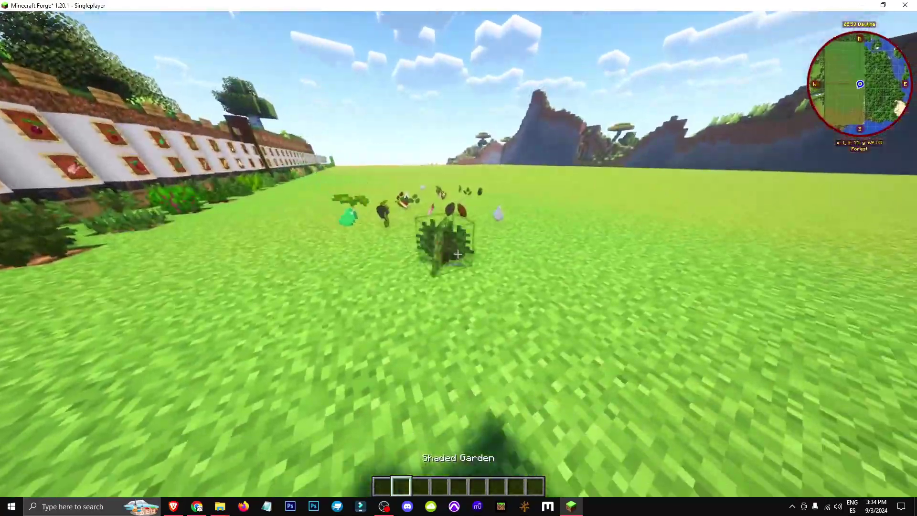
key(F3+F4)
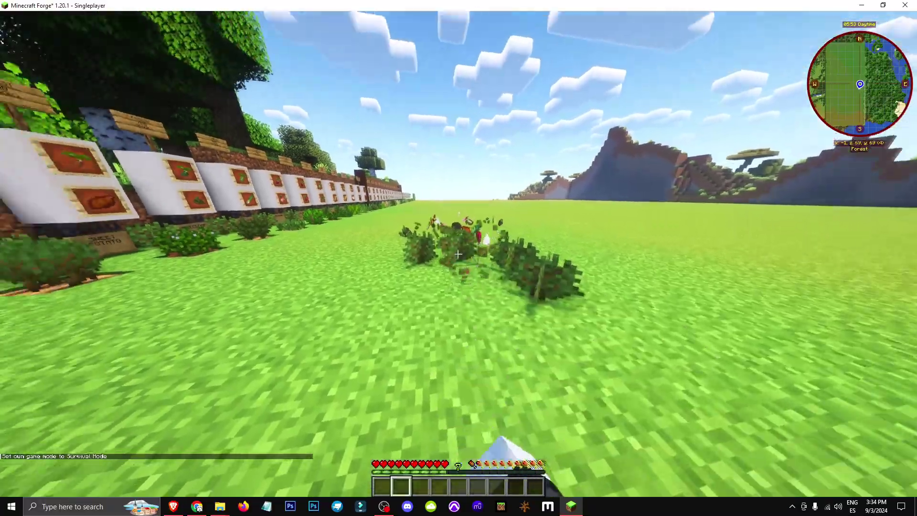
click(458, 253)
- Return to Creative, travel into the forest and switch back to first-person view
key(F3+F4)
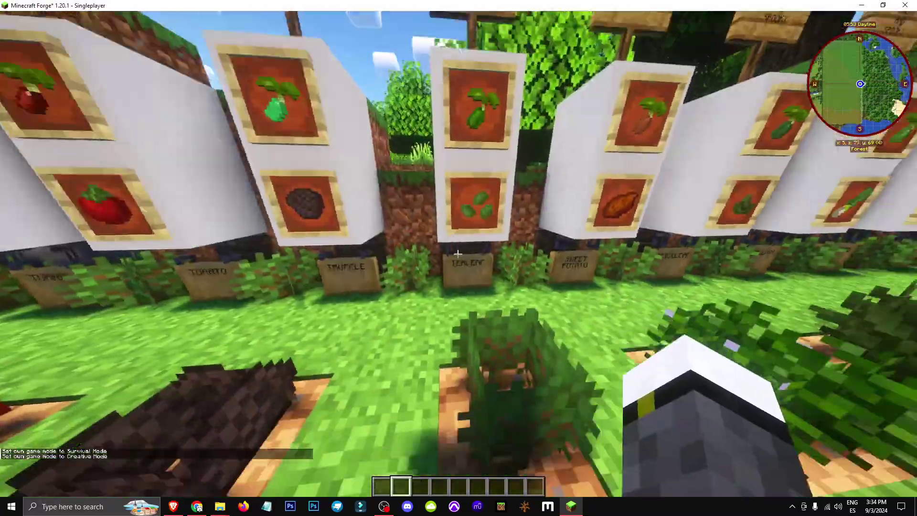
key(w)
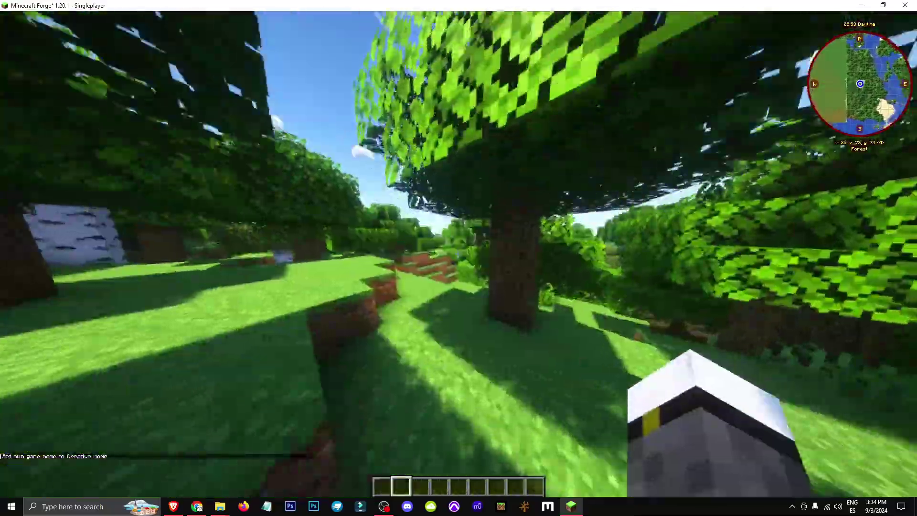
key(w)
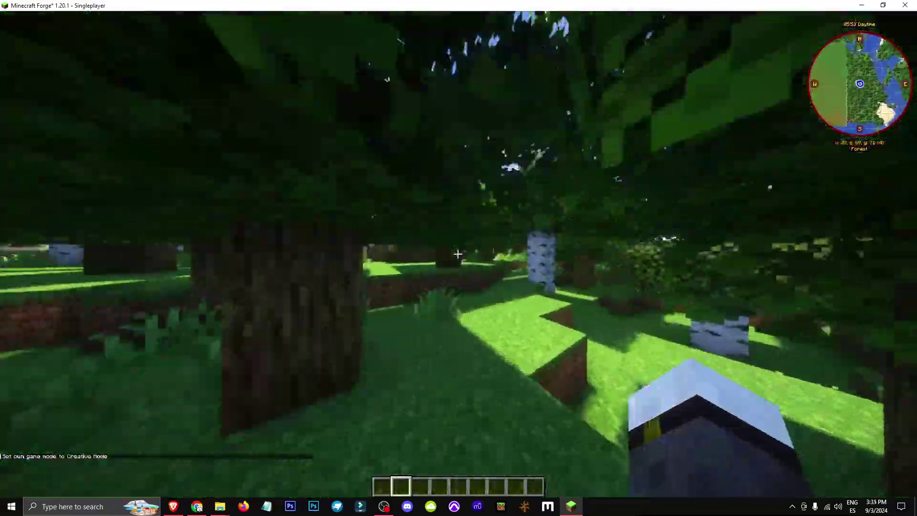
key(F5)
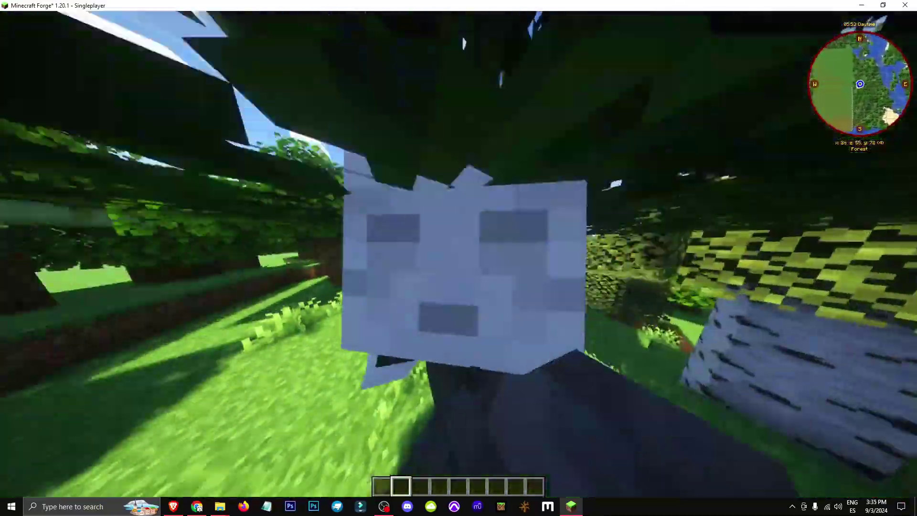